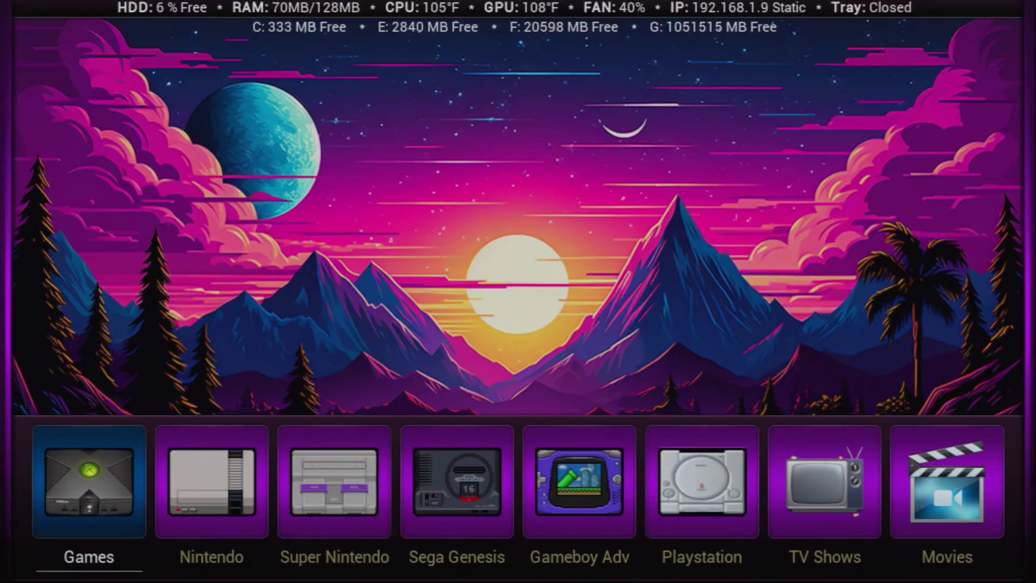
Move along the home menu through Movies to TV Shows, landing on Walker, Texas Ranger
key(Left)
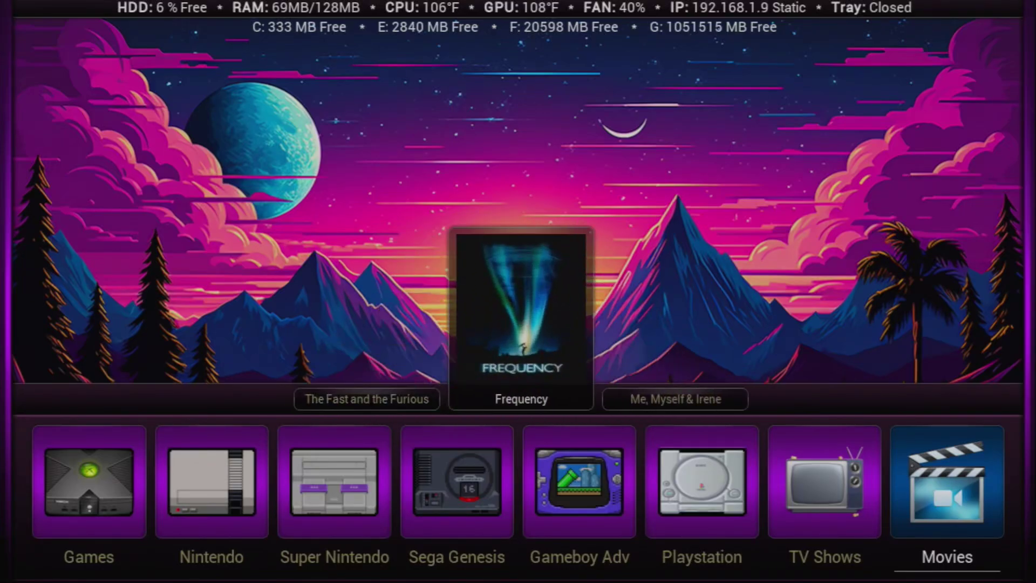
key(Left)
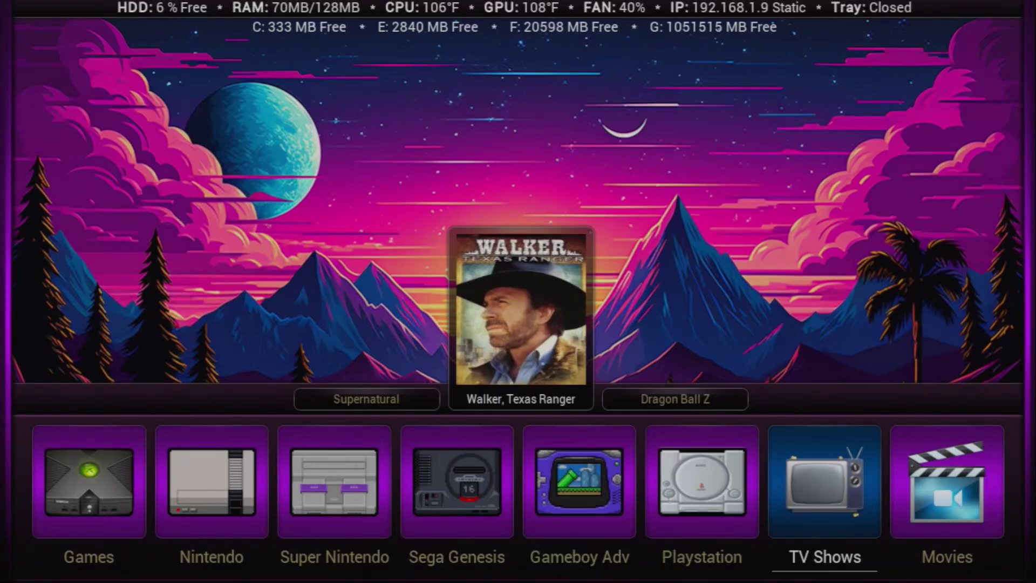
key(Return)
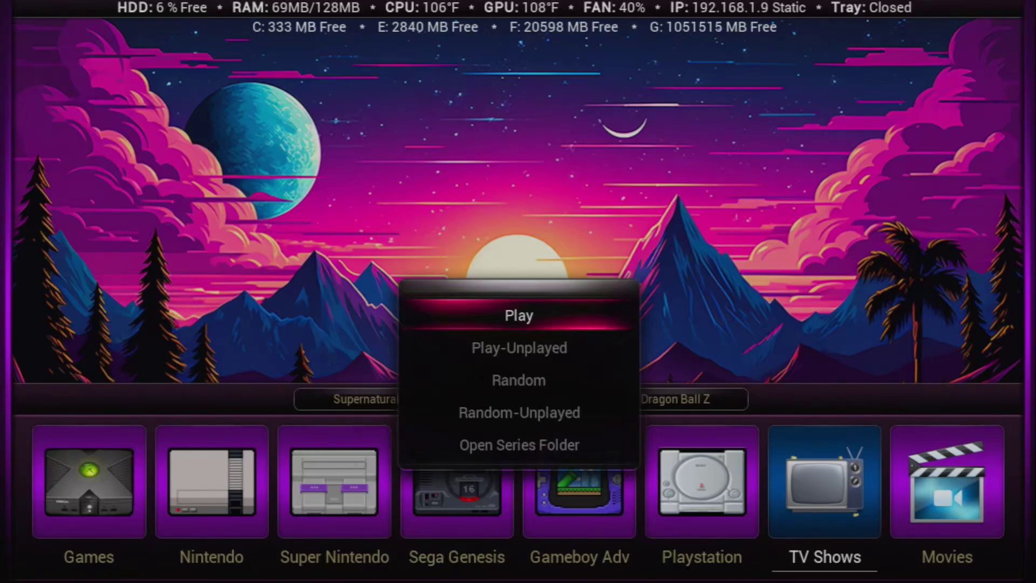
key(Down)
key(Down)
key(Down)
key(Down)
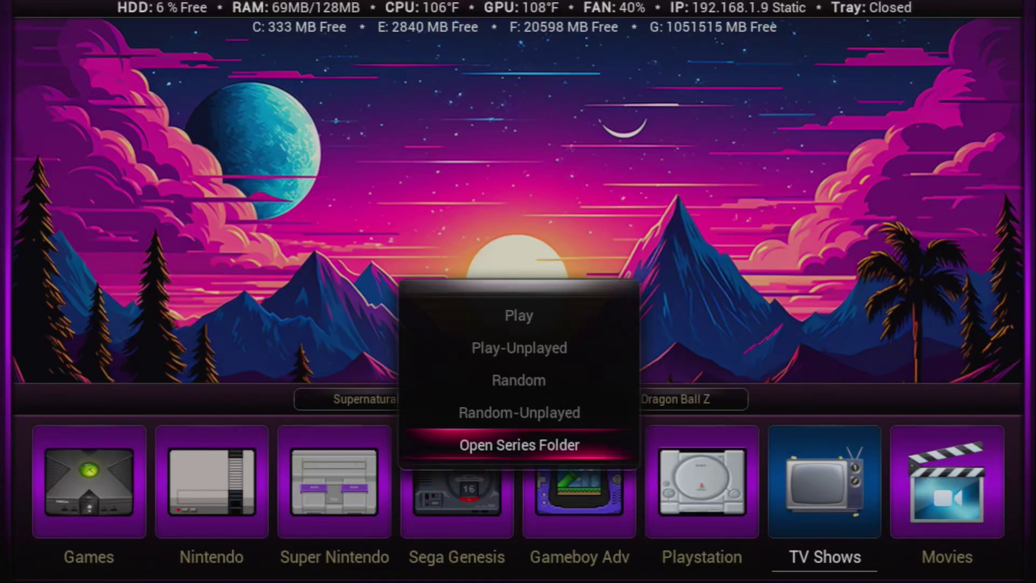
key(Up)
key(Up)
key(Up)
key(Up)
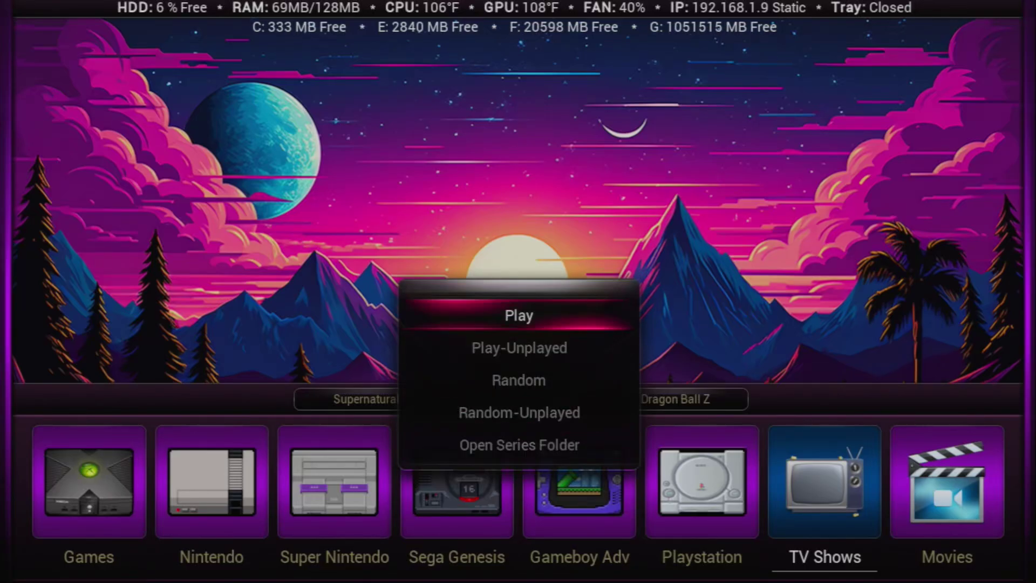
key(Down)
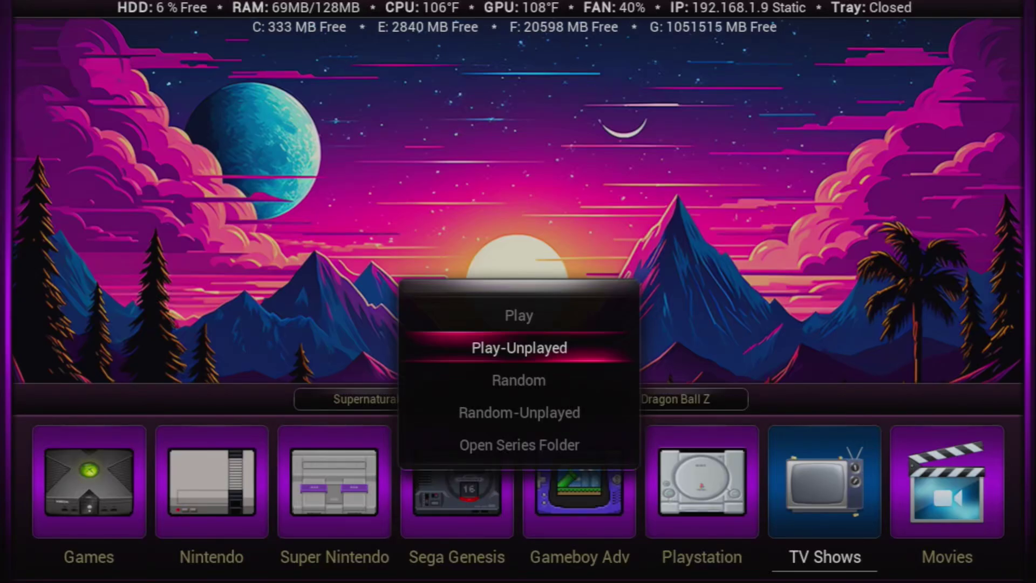
key(Up)
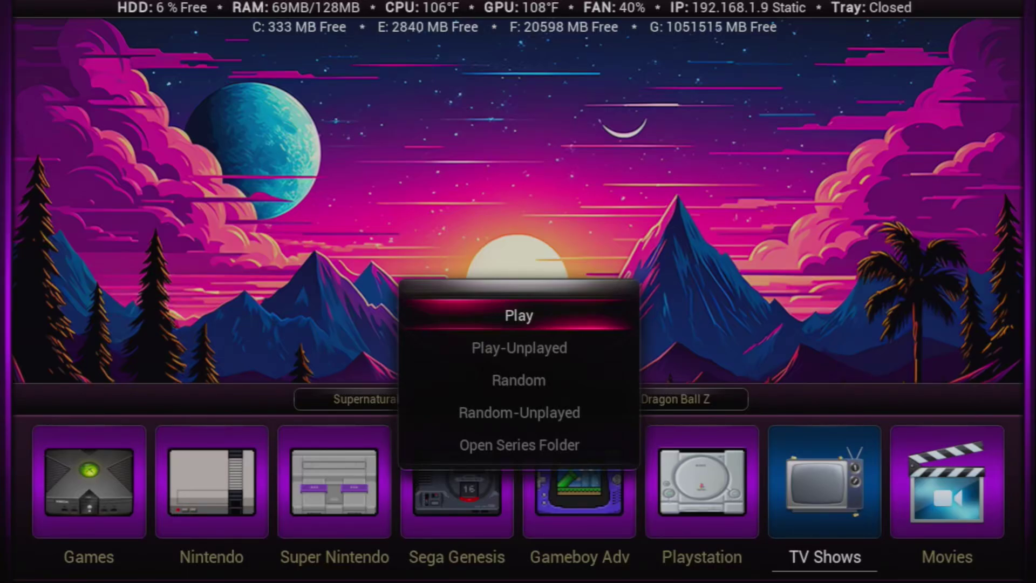
key(Down)
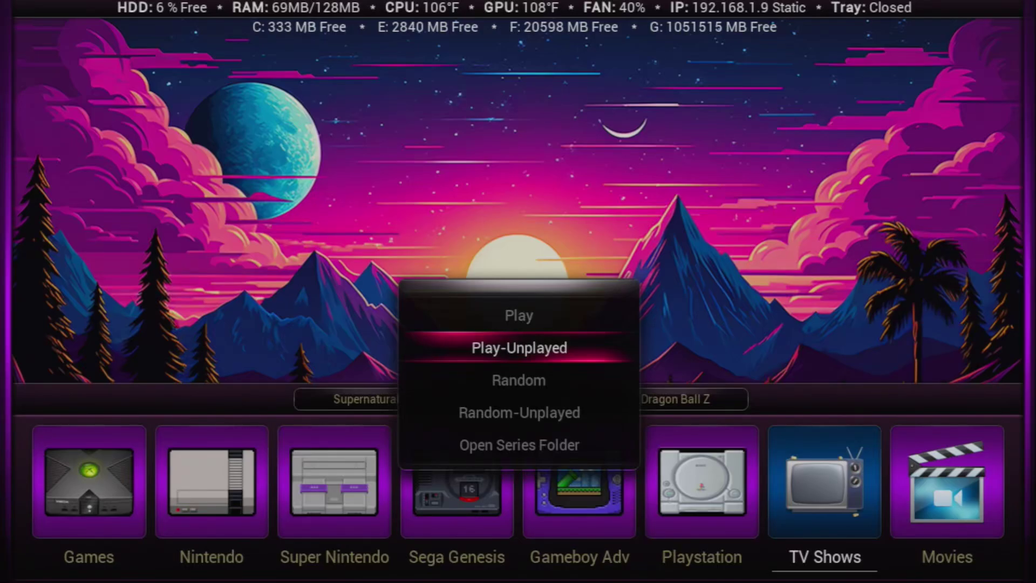
key(Down)
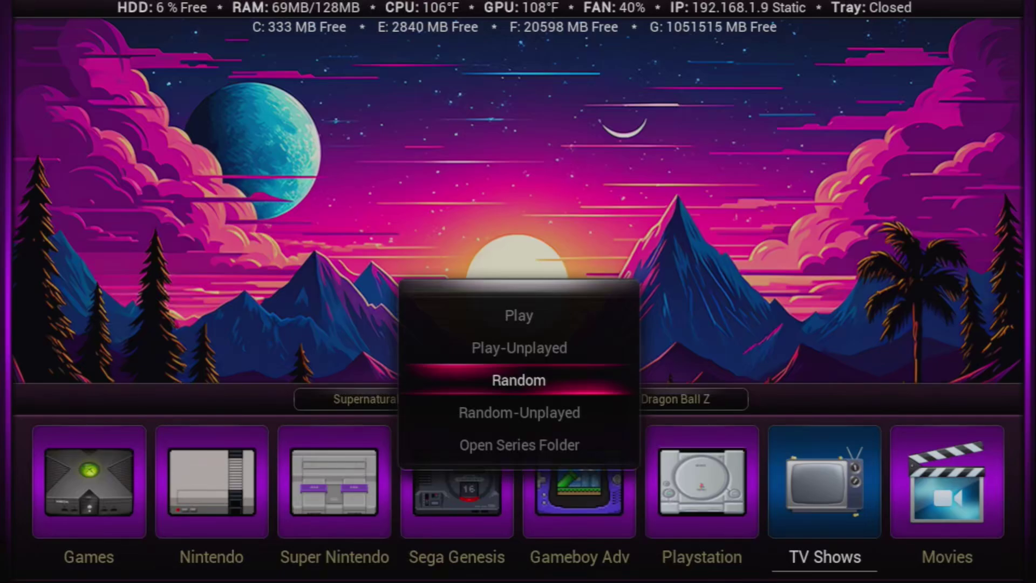
key(Down)
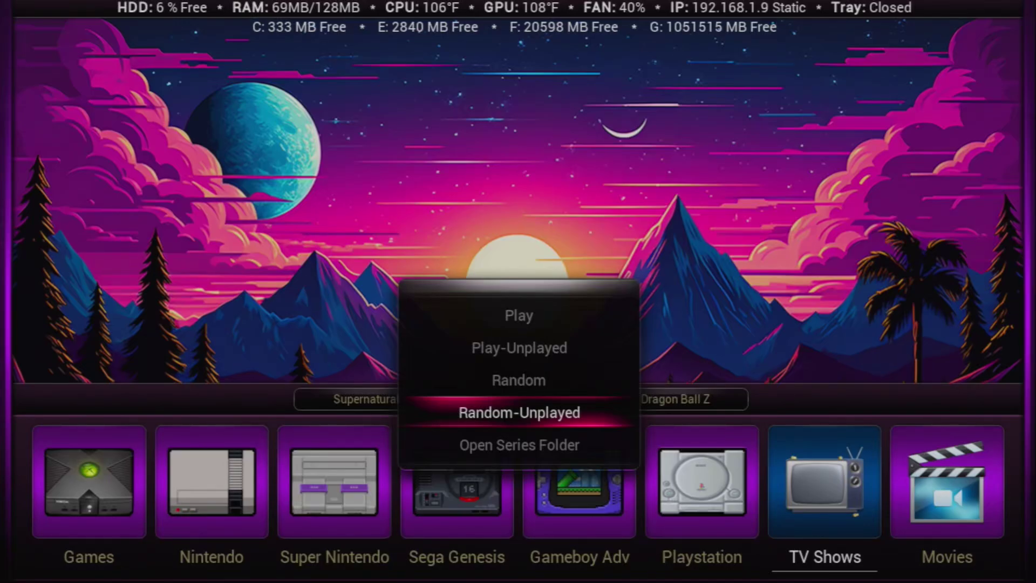
key(Escape)
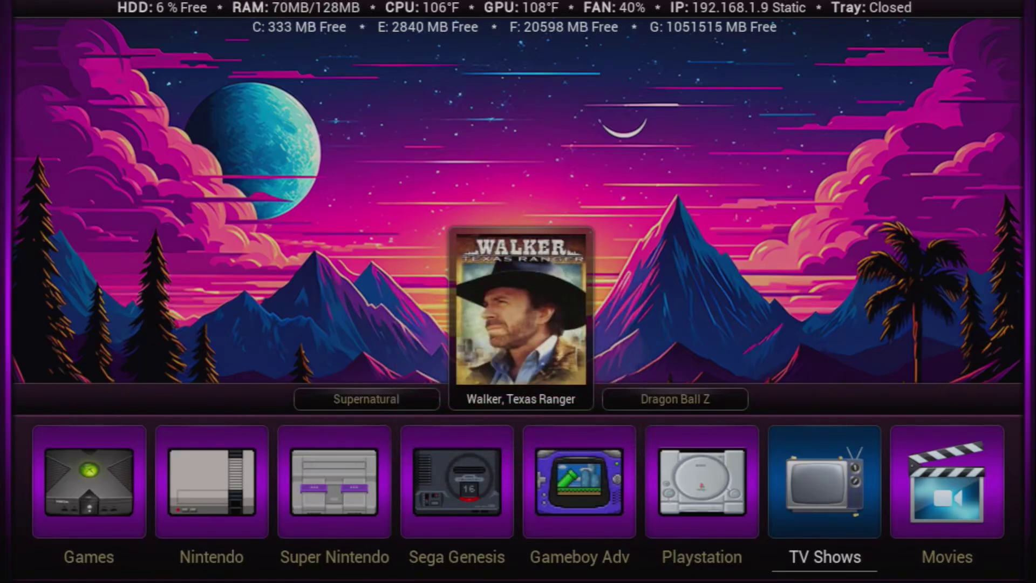
In the skin's Media settings, toggle Limit Video Auto-Play off and on, then reach the 100-file limit
key(Escape)
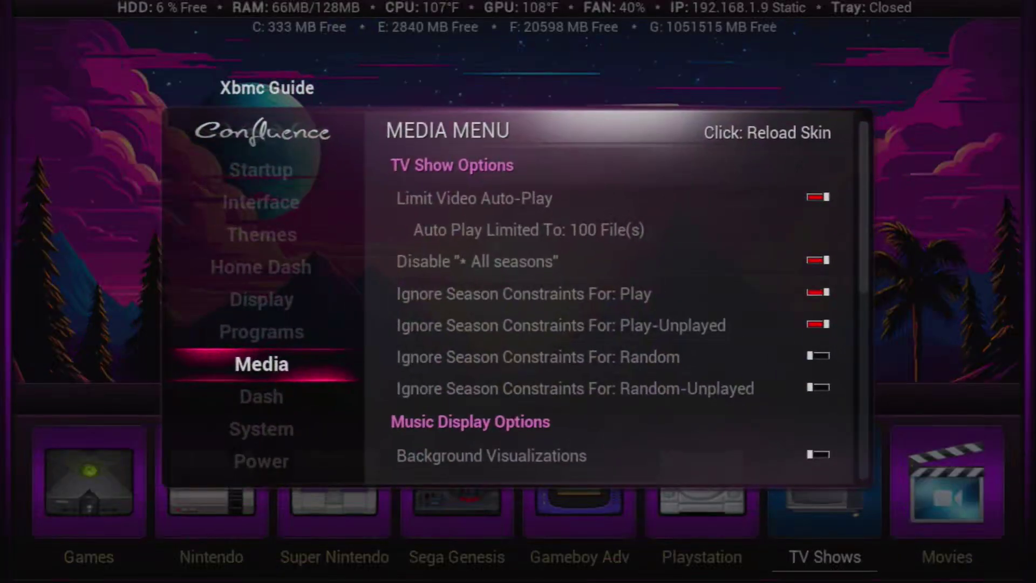
key(Right)
key(Up)
key(Up)
key(Up)
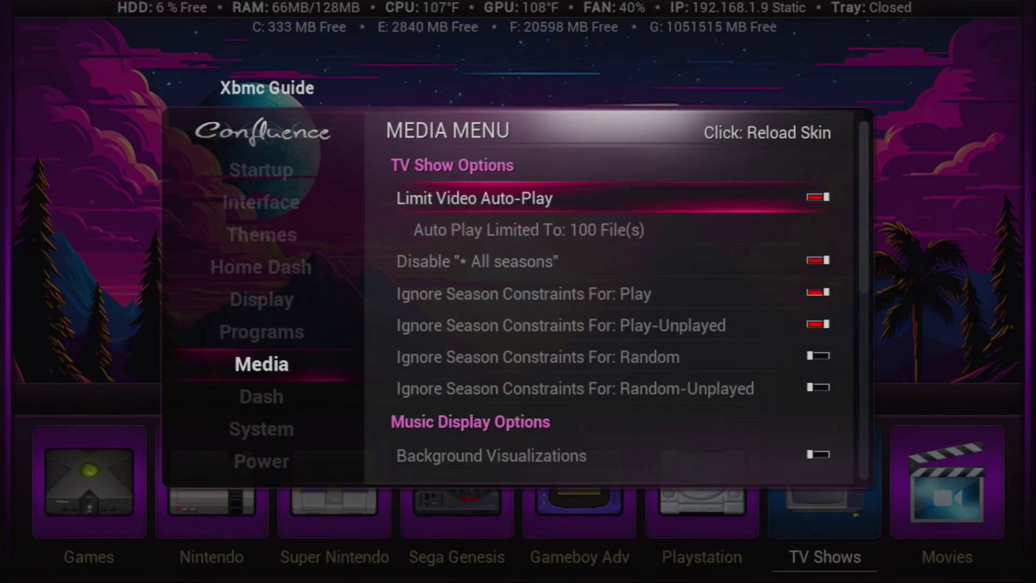
key(Return)
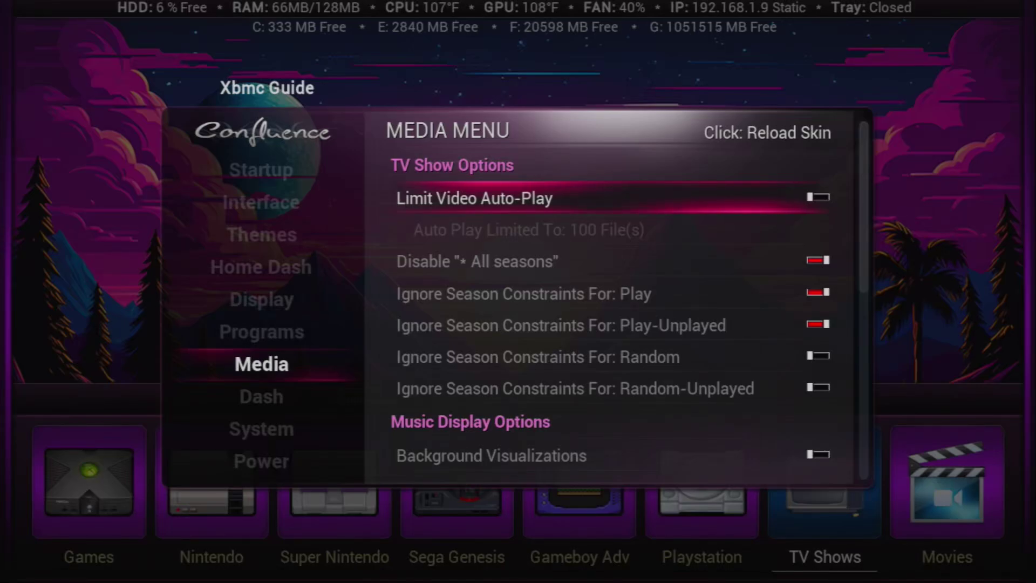
key(Return)
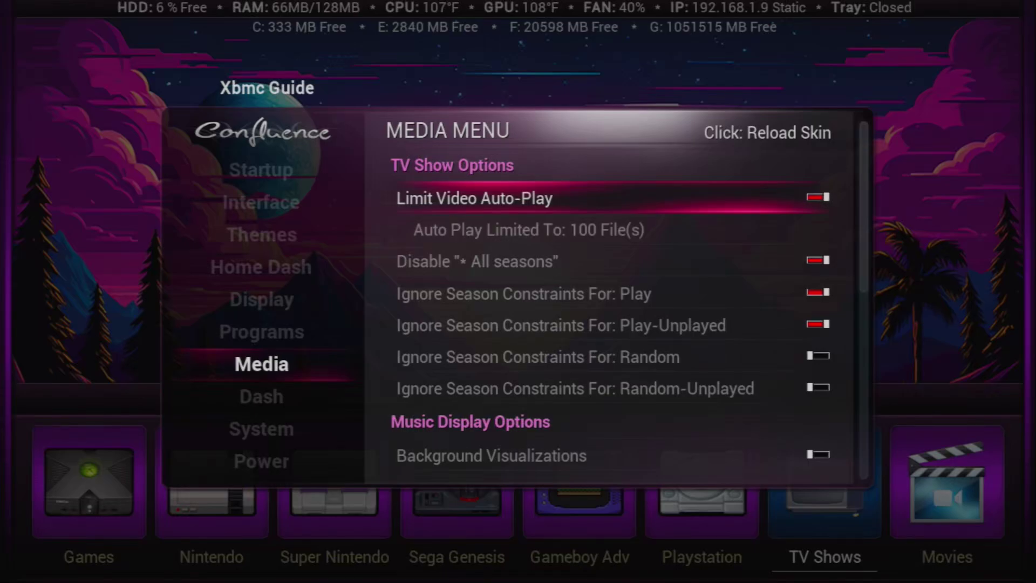
key(Down)
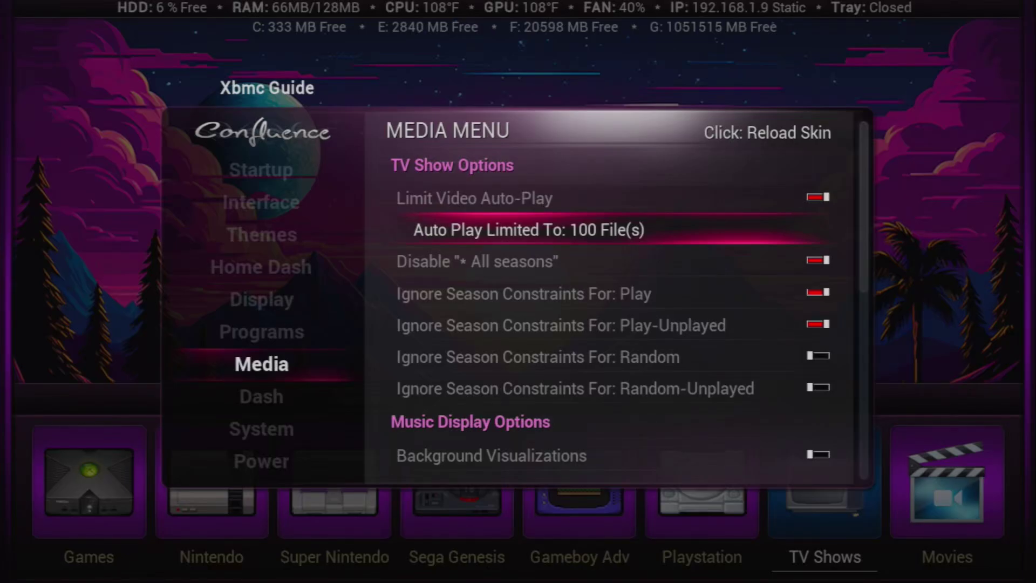
key(Down)
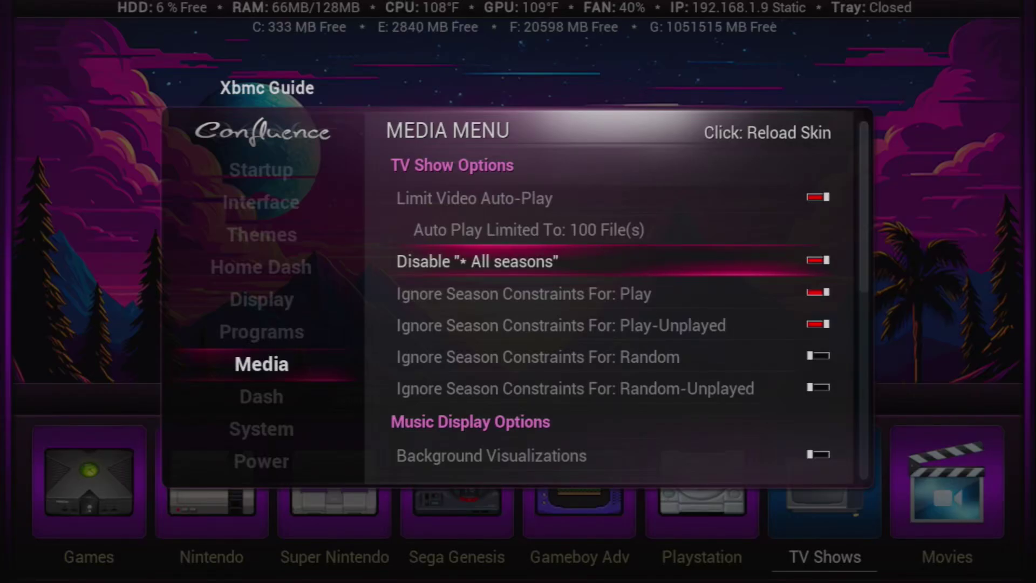
key(Up)
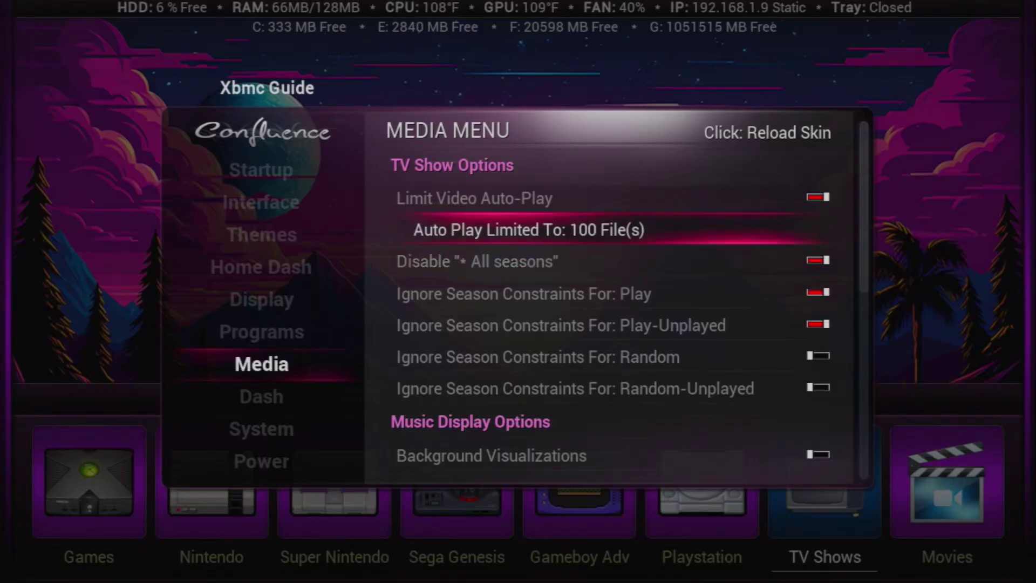
key(Return)
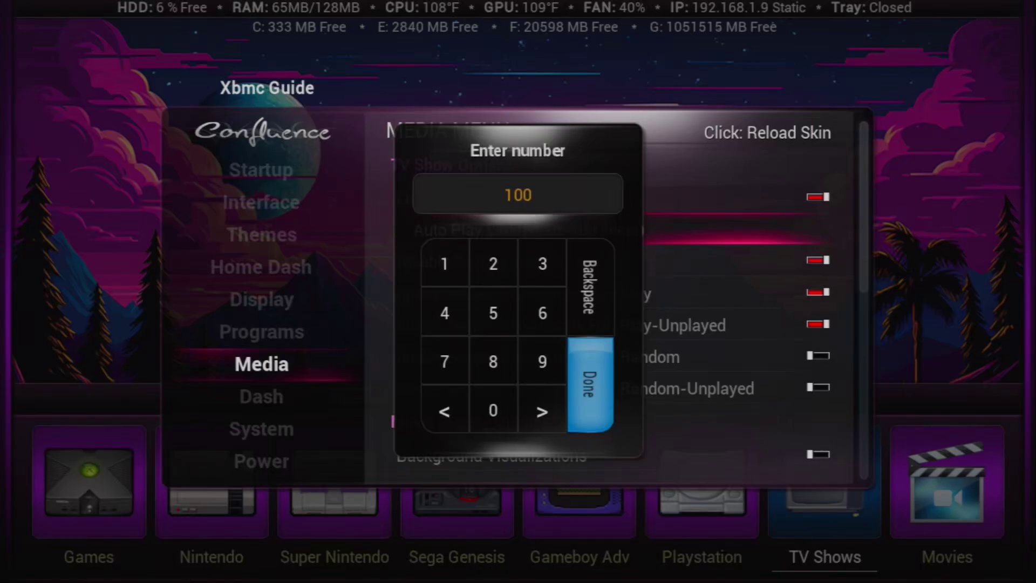
key(Return)
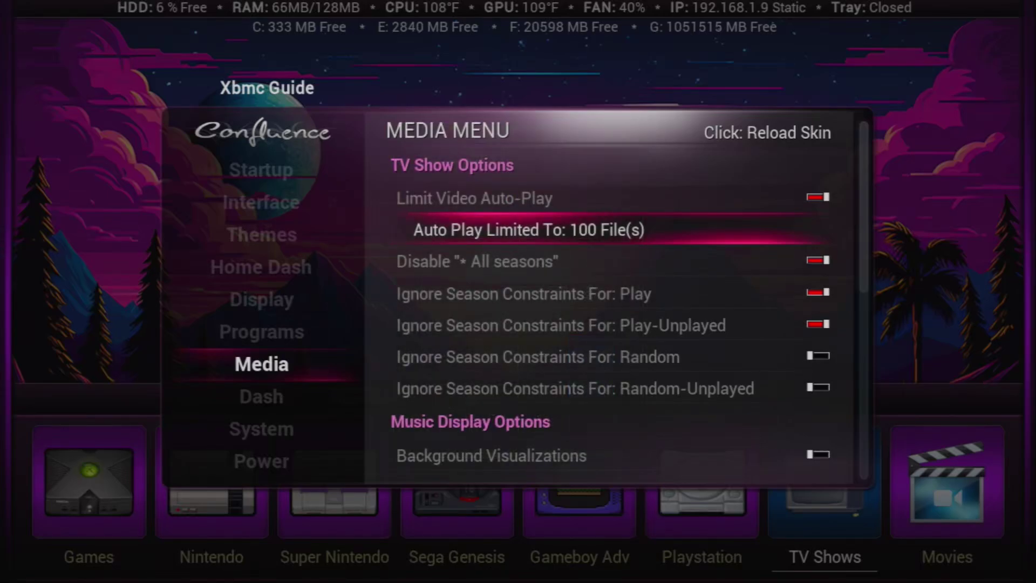
key(Down)
key(Down)
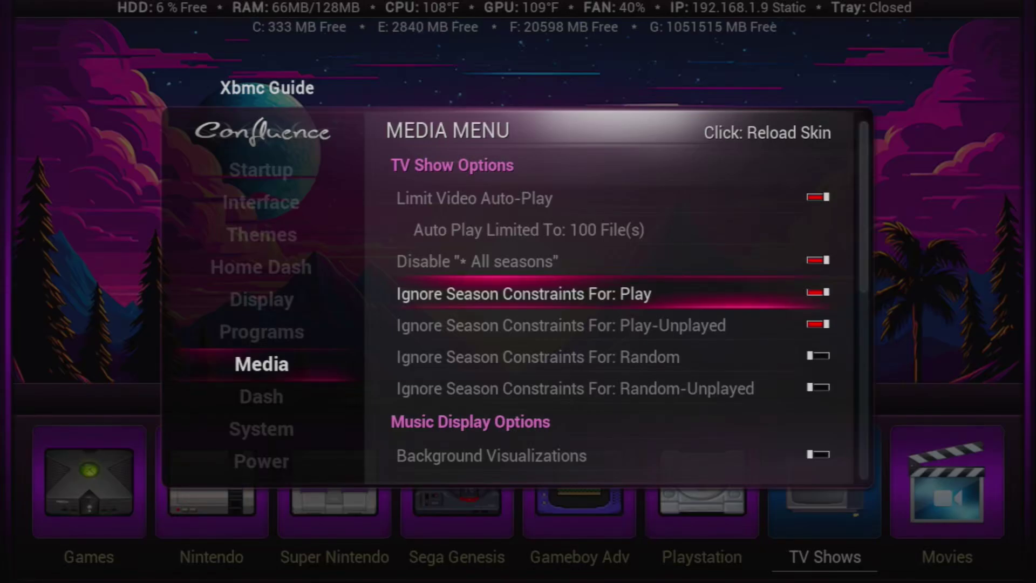
key(Down)
key(Down)
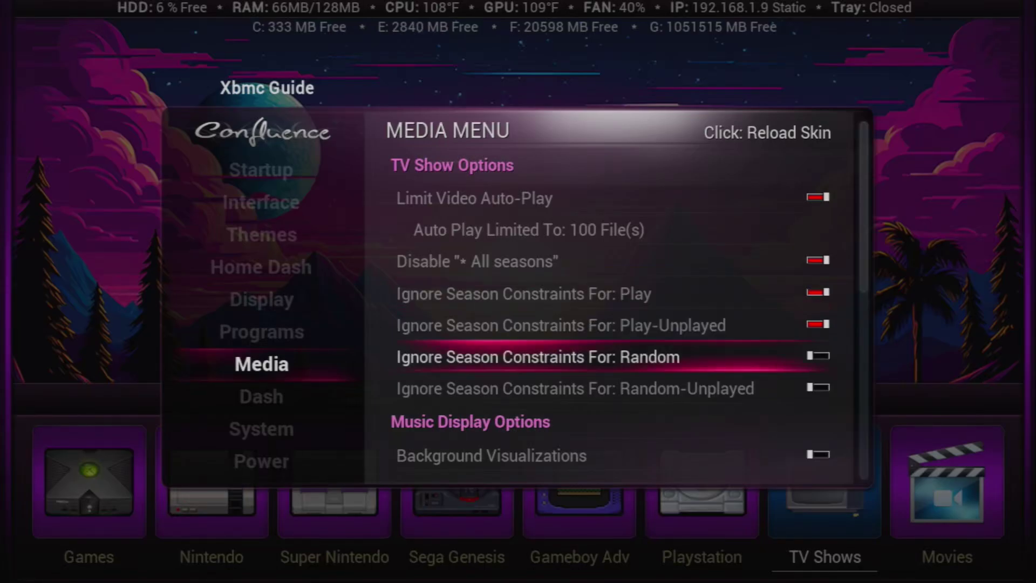
key(Up)
key(Up)
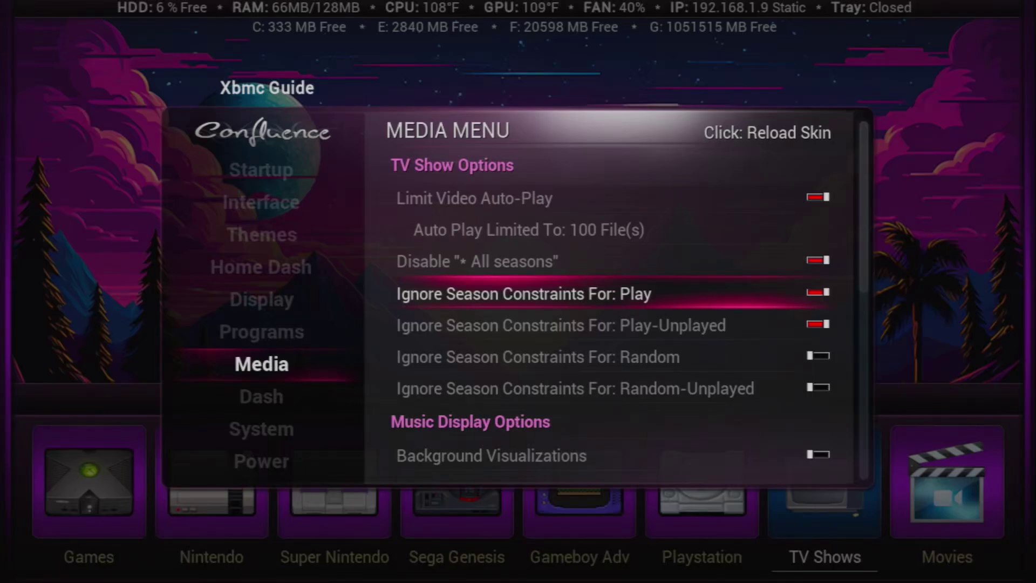
key(Up)
key(Up)
key(Down)
key(Down)
key(Down)
key(Up)
key(Down)
key(Down)
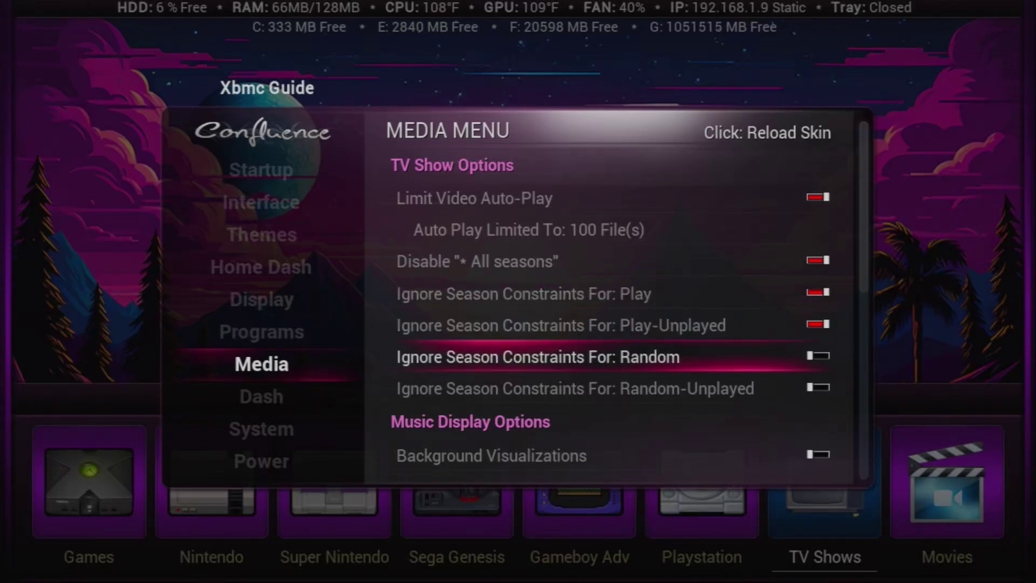
Turn on Ignore Season Constraints For: Random
key(Down)
key(Up)
key(Down)
key(Up)
key(Return)
key(Return)
key(Down)
key(Up)
key(Up)
key(Up)
key(Up)
key(Up)
key(Up)
key(Up)
key(Down)
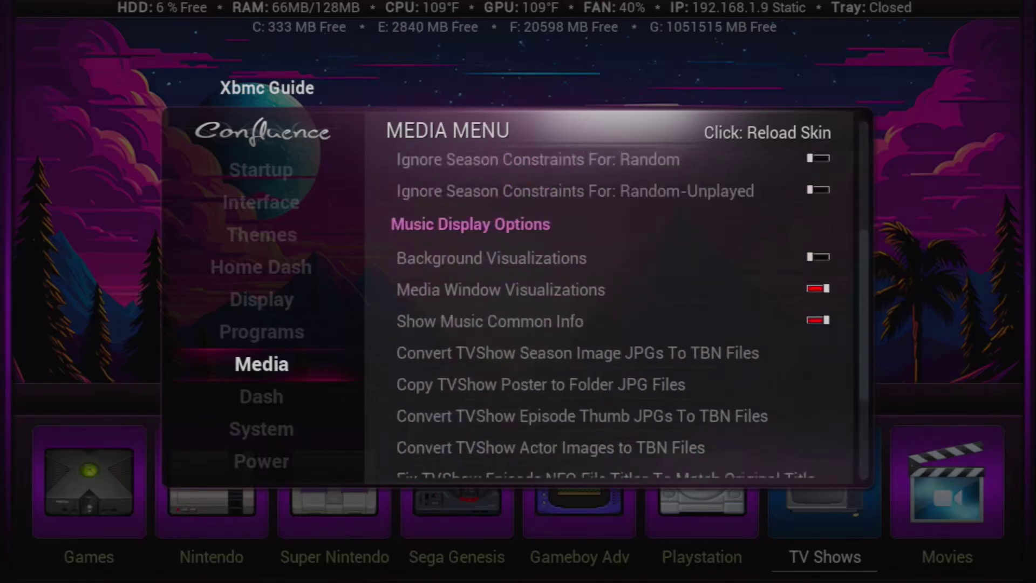
Close the skin settings and choose Play from Dragon Ball Z's play options
key(Escape)
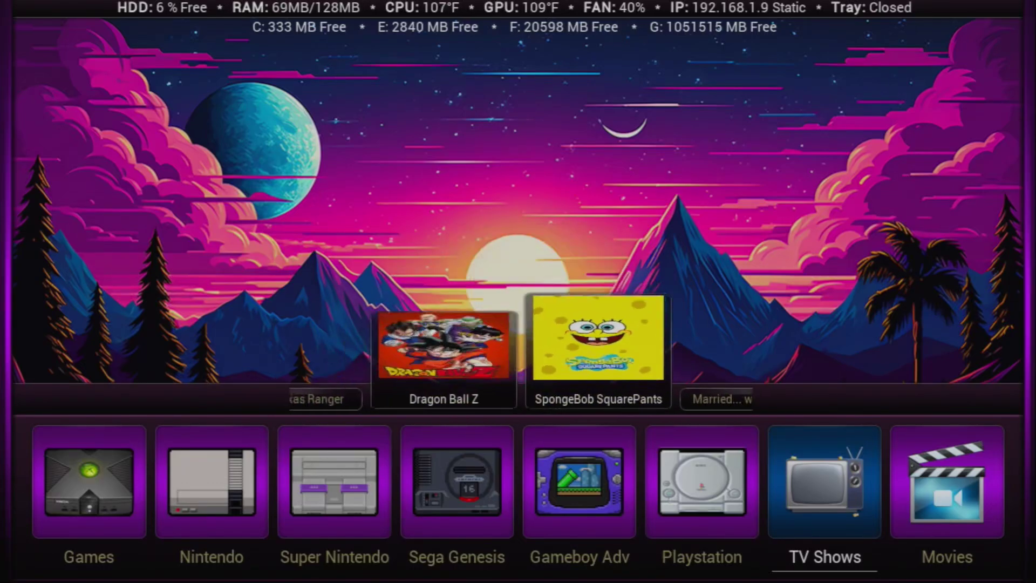
key(Return)
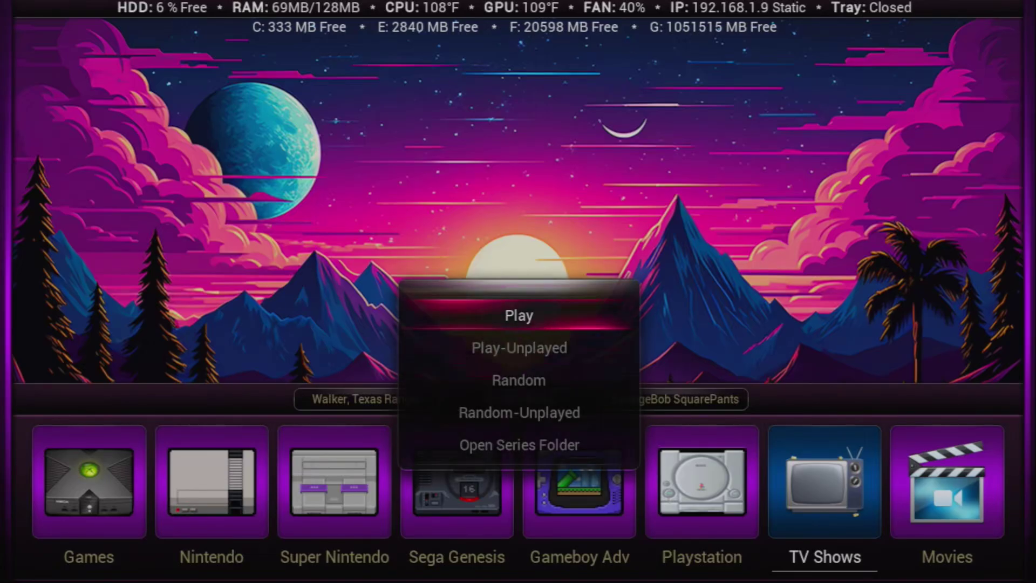
key(Return)
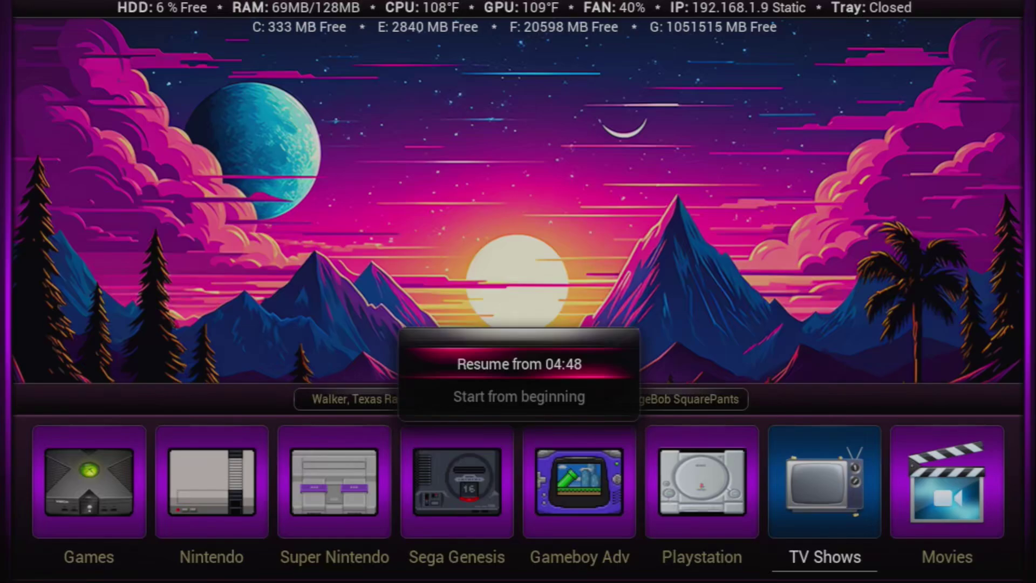
Resume The New Threat from 04:48
key(Down)
key(Up)
key(Return)
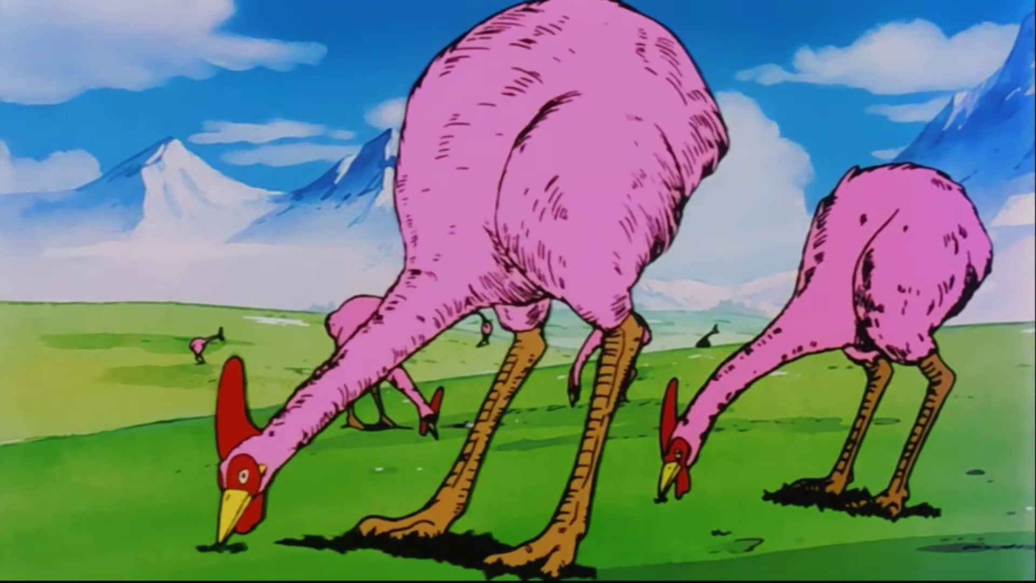
Browse the 100-episode Now Playing playlist from the video OSD, then return to the episode
key(i)
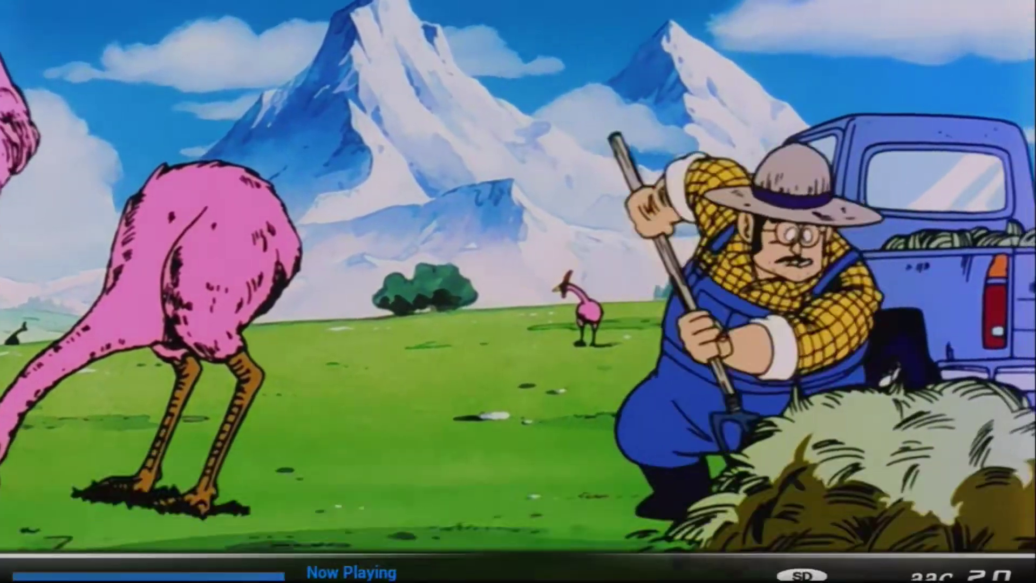
key(m)
key(Up)
key(Left)
key(Left)
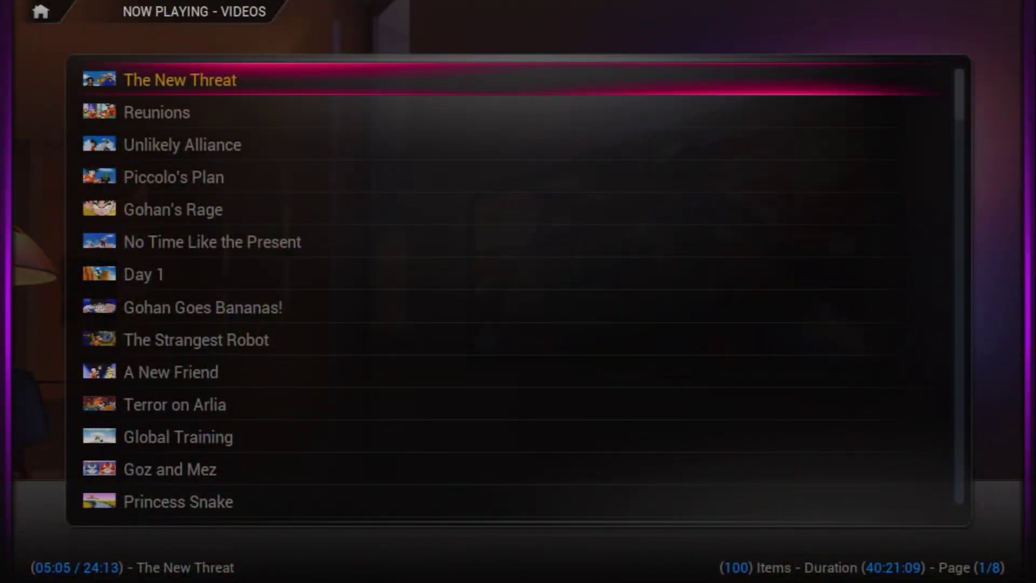
key(Down)
key(Down)
key(Down)
key(Down)
key(Down)
key(Down)
key(Down)
key(Down)
key(Down)
key(Down)
key(Down)
key(Down)
key(Down)
key(Down)
key(Down)
key(Down)
key(Down)
key(Down)
key(Down)
key(Down)
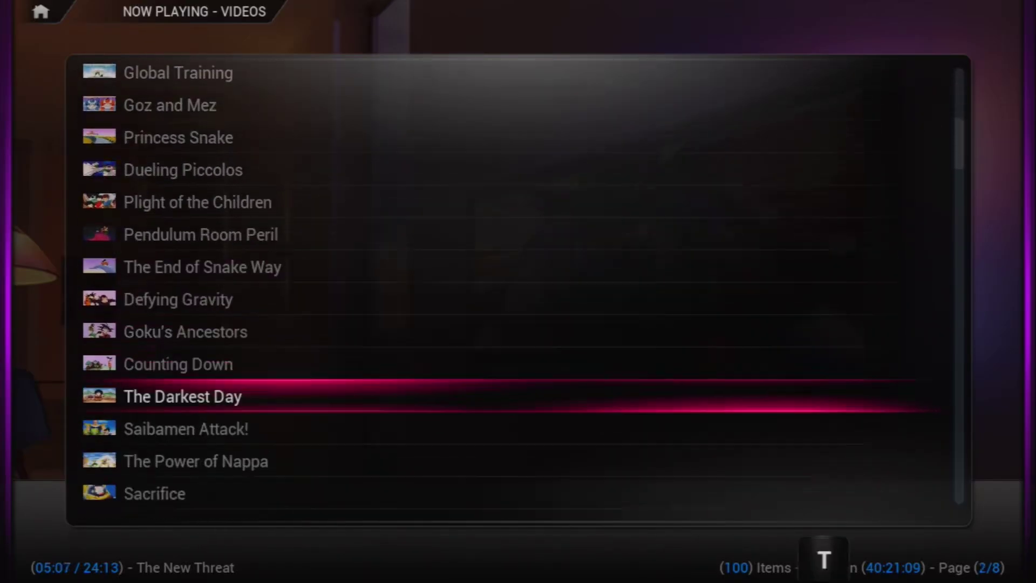
key(Down)
key(Down)
key(Down)
key(Down)
key(Down)
key(Down)
key(Down)
key(Down)
key(Down)
key(Down)
key(Down)
key(Up)
key(Up)
key(Up)
key(Up)
key(Up)
key(Up)
key(Up)
key(Up)
key(Up)
key(Up)
key(Up)
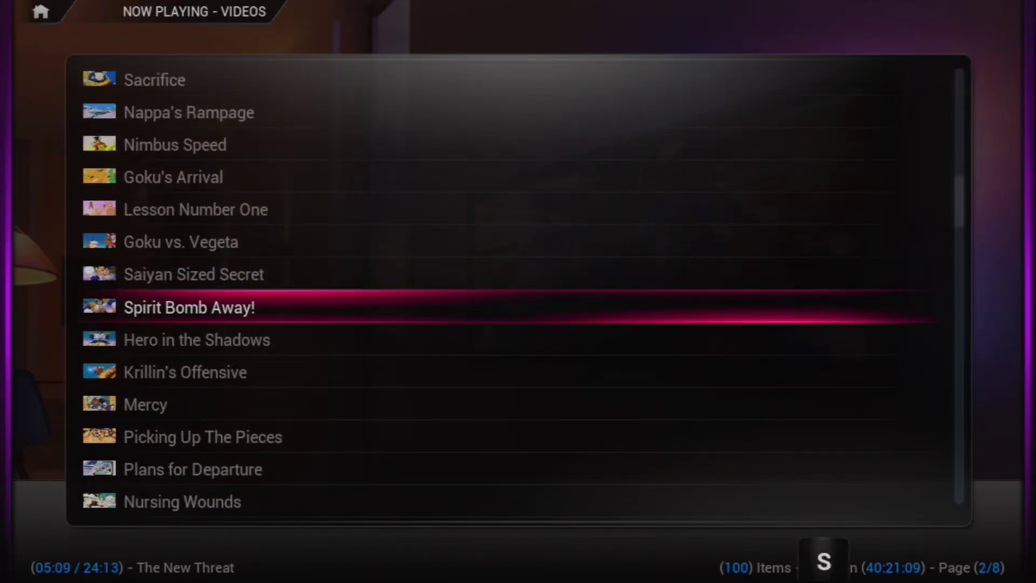
key(Escape)
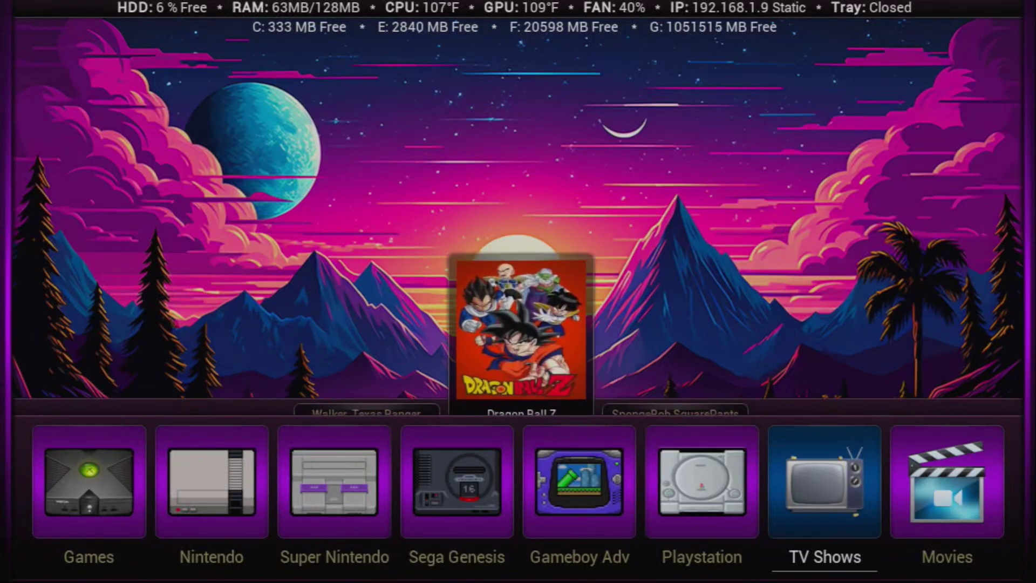
Play Dragon Ball Z's unplayed episodes, resuming Unlikely Alliance at 07:09
key(Return)
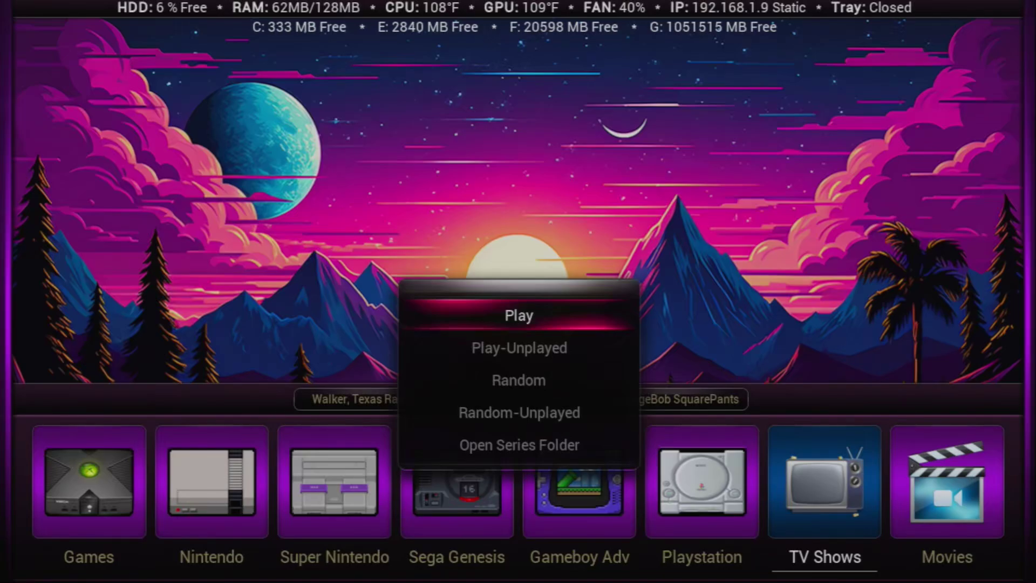
key(Down)
key(Return)
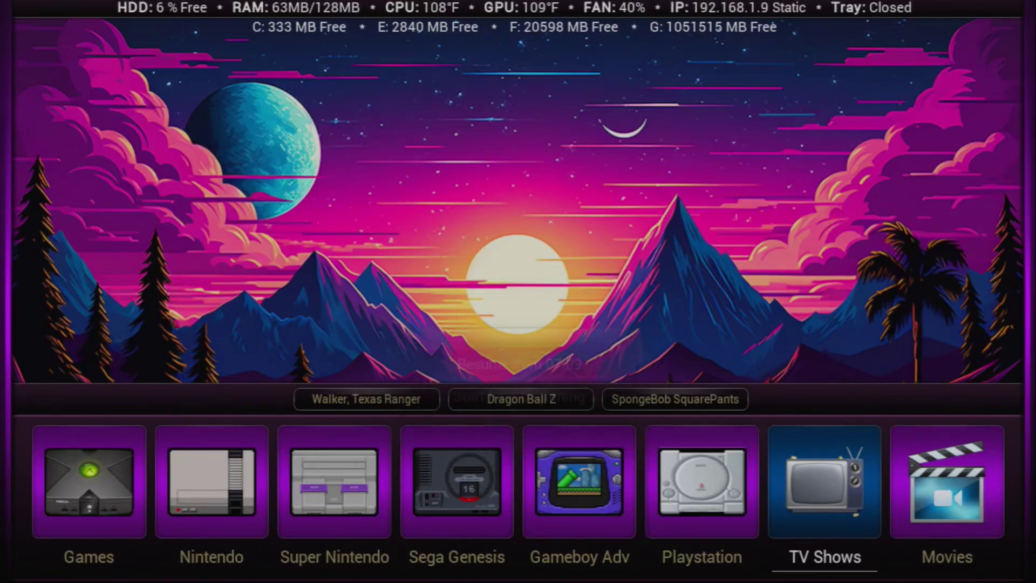
key(Return)
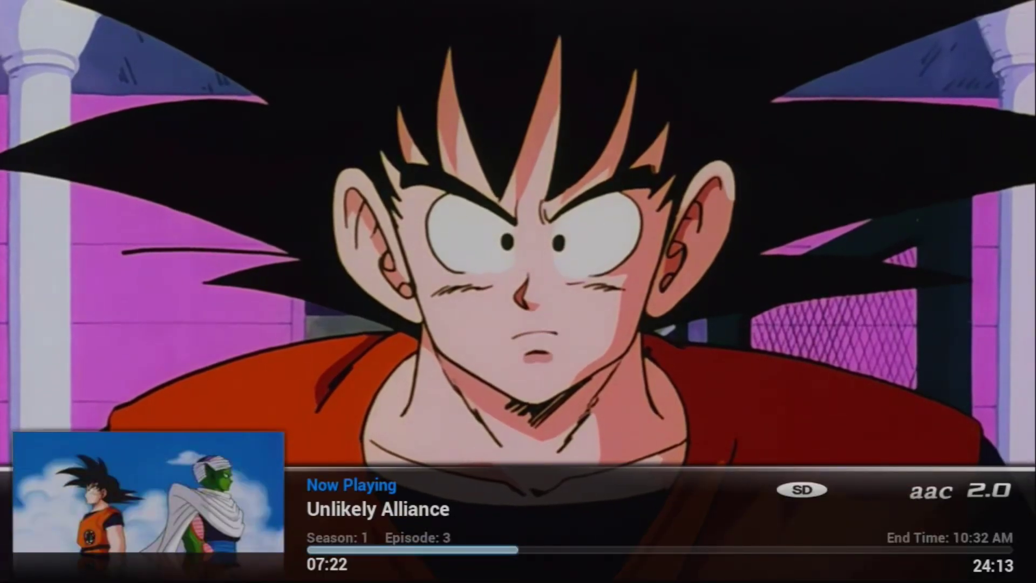
Check the 100-item queued playlist from the OSD, returning to Unlikely Alliance, then go back
key(Return)
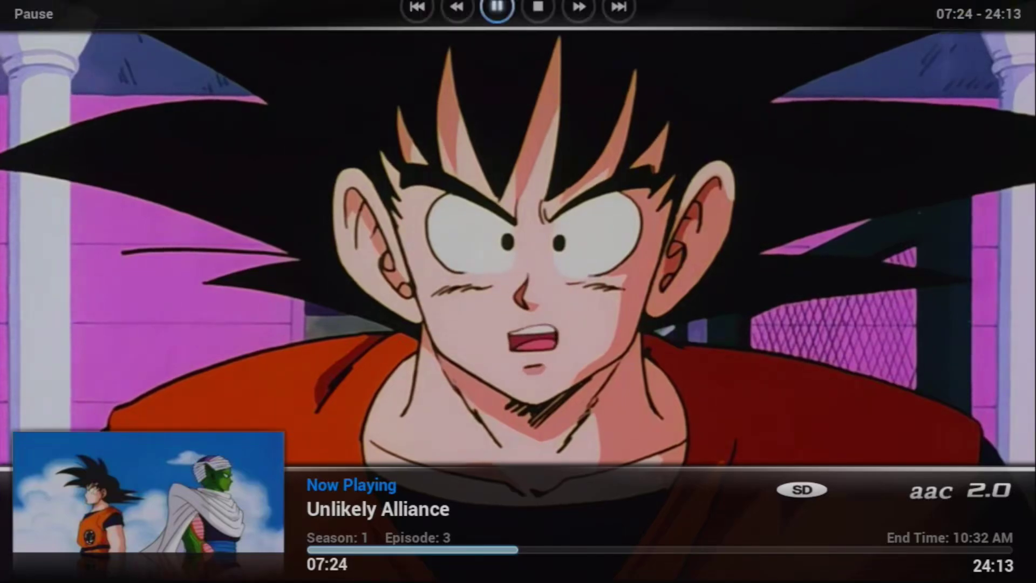
key(Up)
key(Escape)
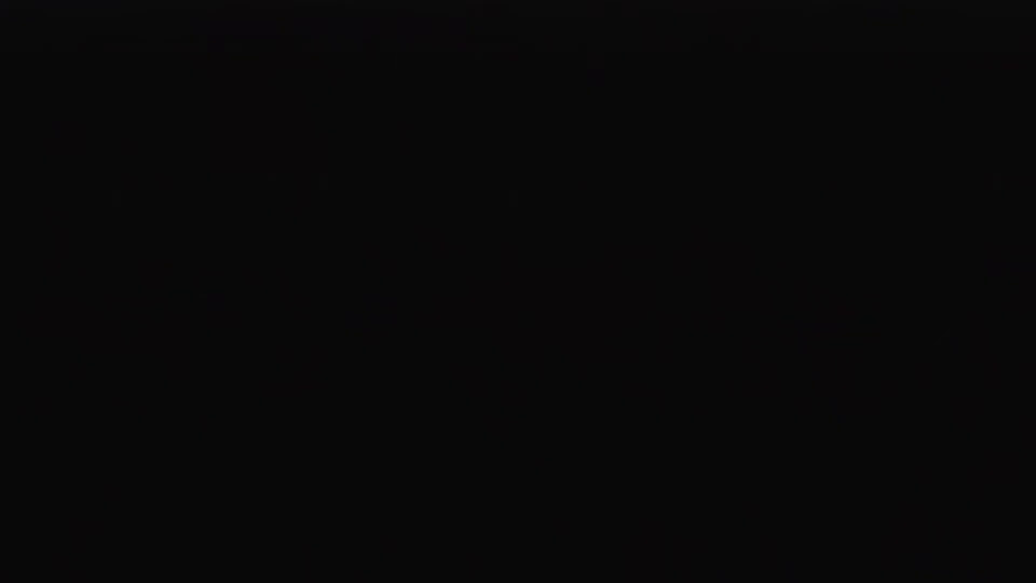
key(t)
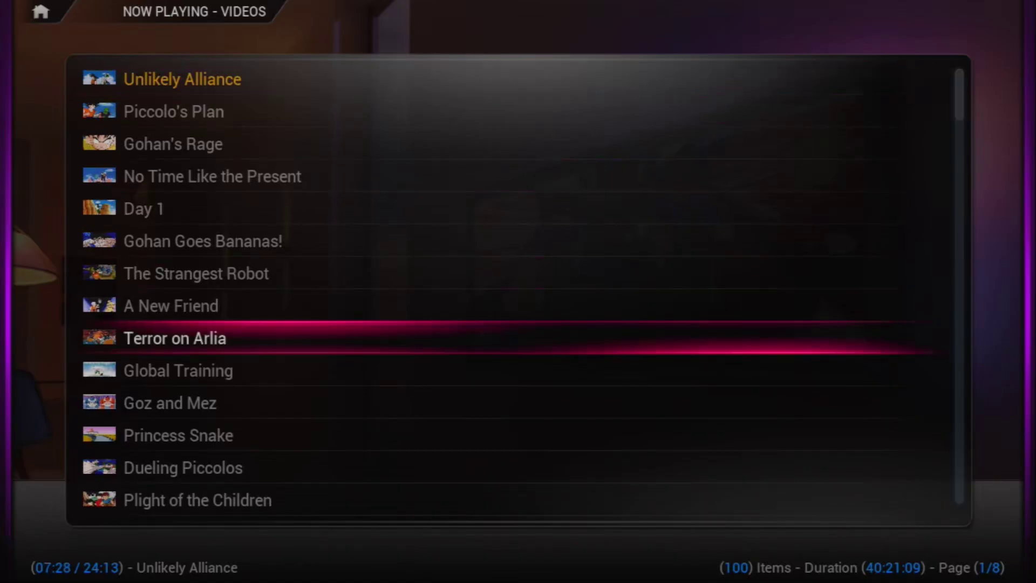
key(l)
key(g)
key(u)
key(Tab)
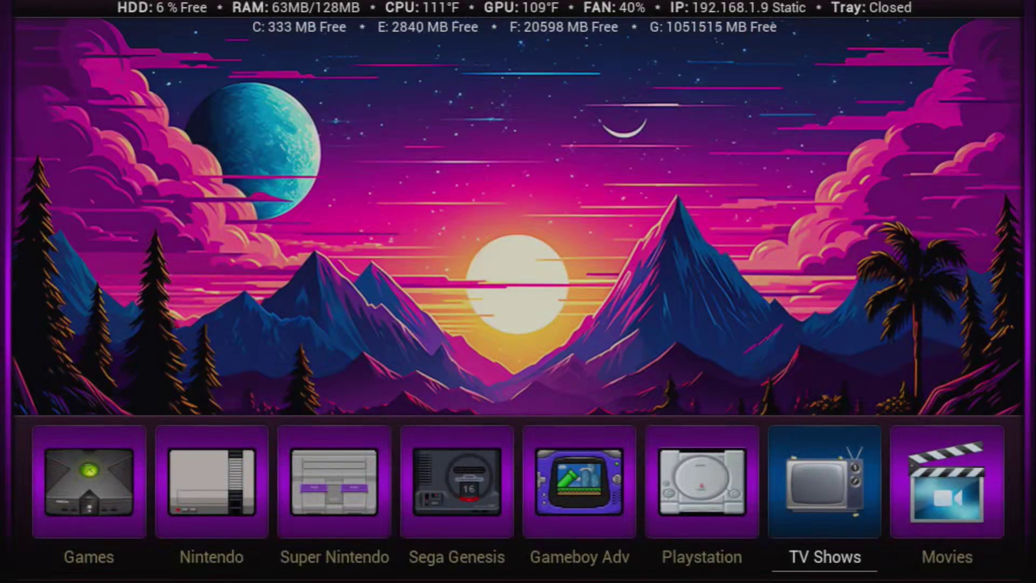
Dismiss the play options and start Dragon Ball Z playing directly from its widget
key(c)
key(Down)
key(Return)
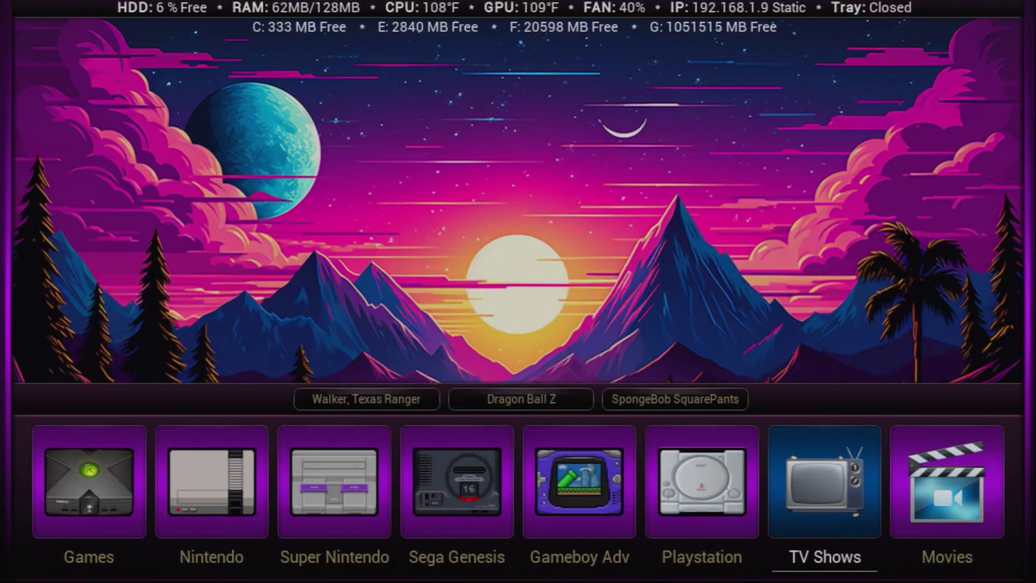
key(Up)
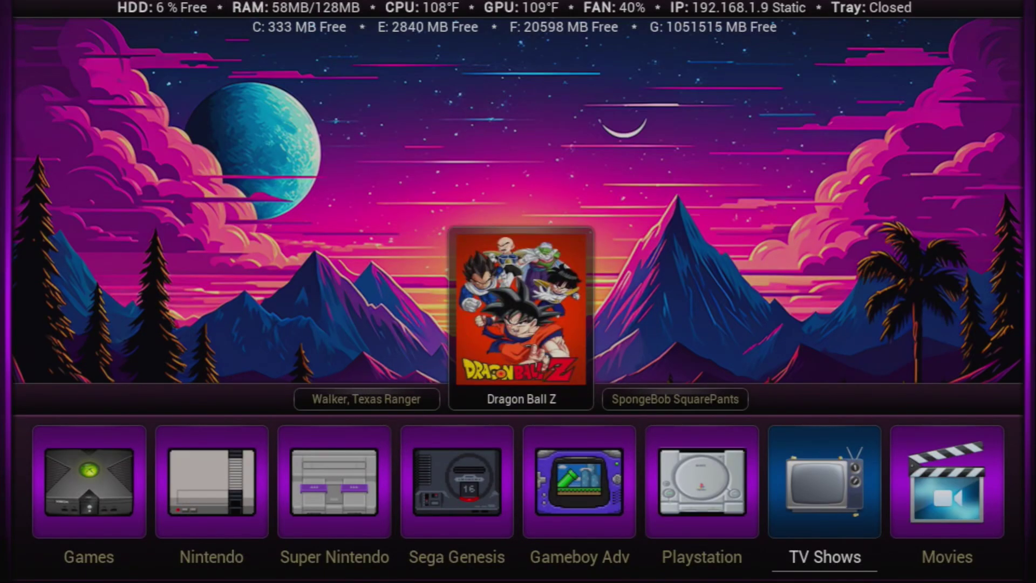
key(Return)
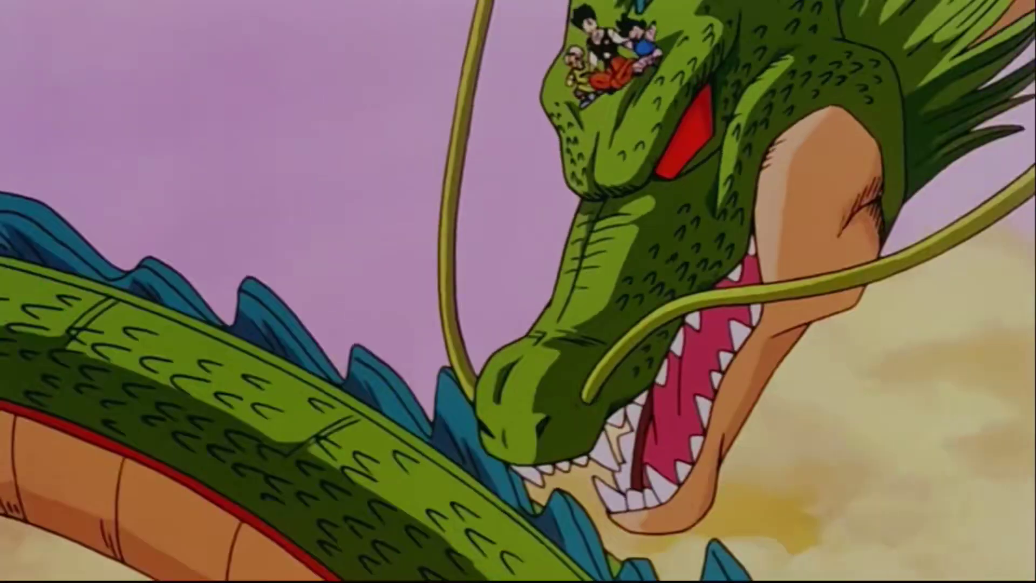
Skip forward two episodes and back one to confirm consecutive episode playback
key(Return)
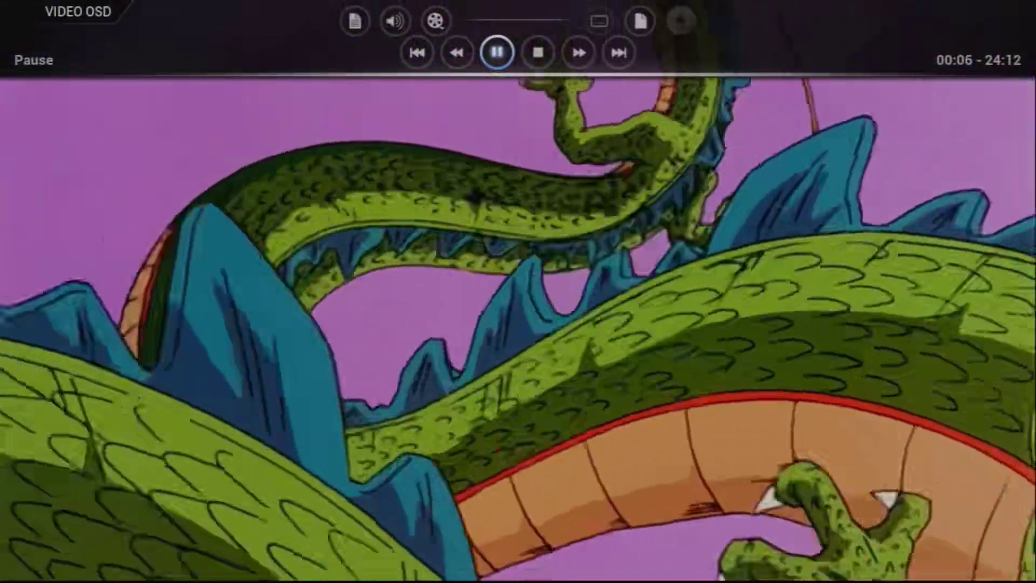
key(Right)
key(Right)
key(Right)
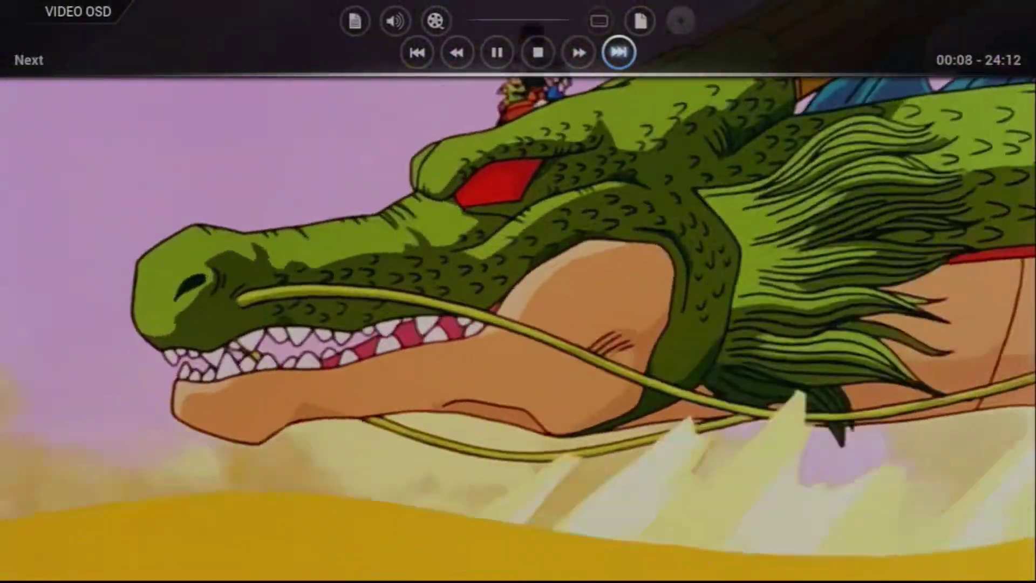
key(Return)
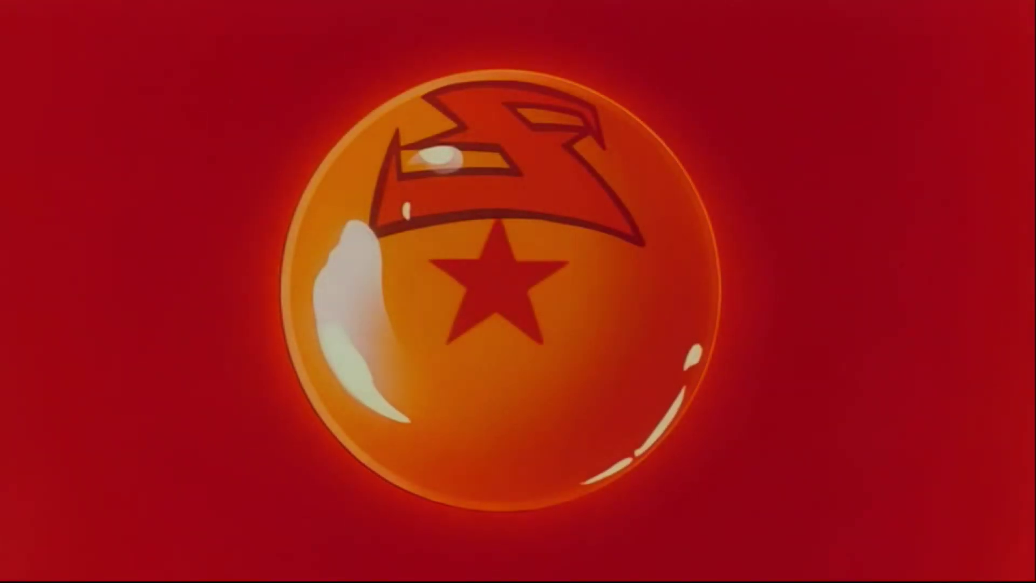
key(Return)
key(Right)
key(Right)
key(Right)
key(Return)
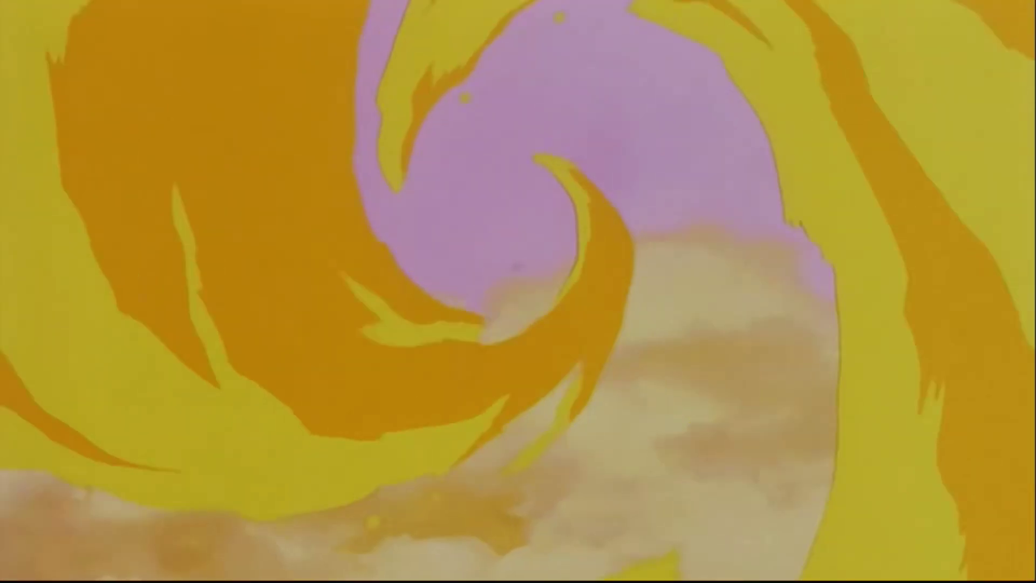
key(Return)
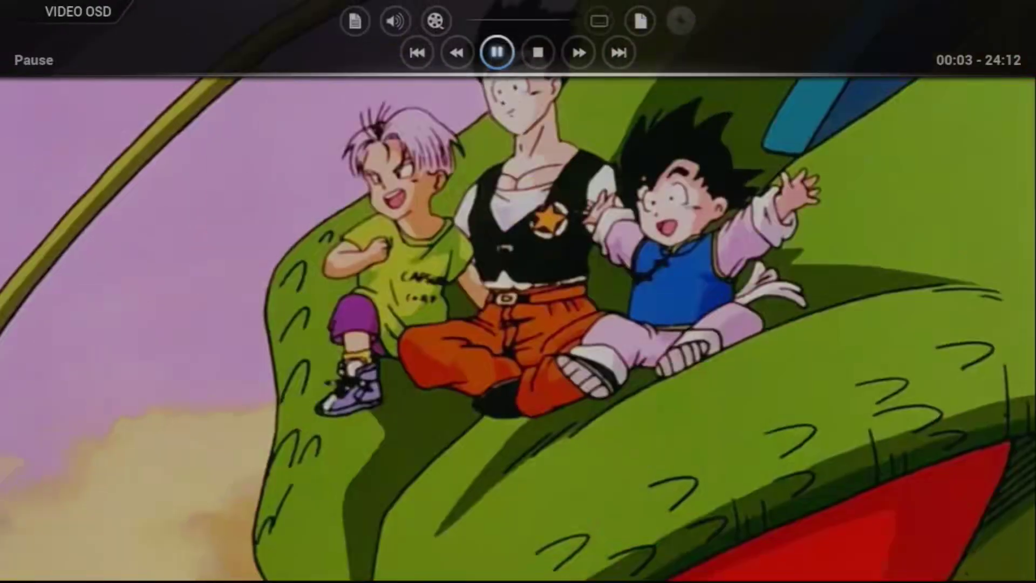
key(Left)
key(Left)
key(Return)
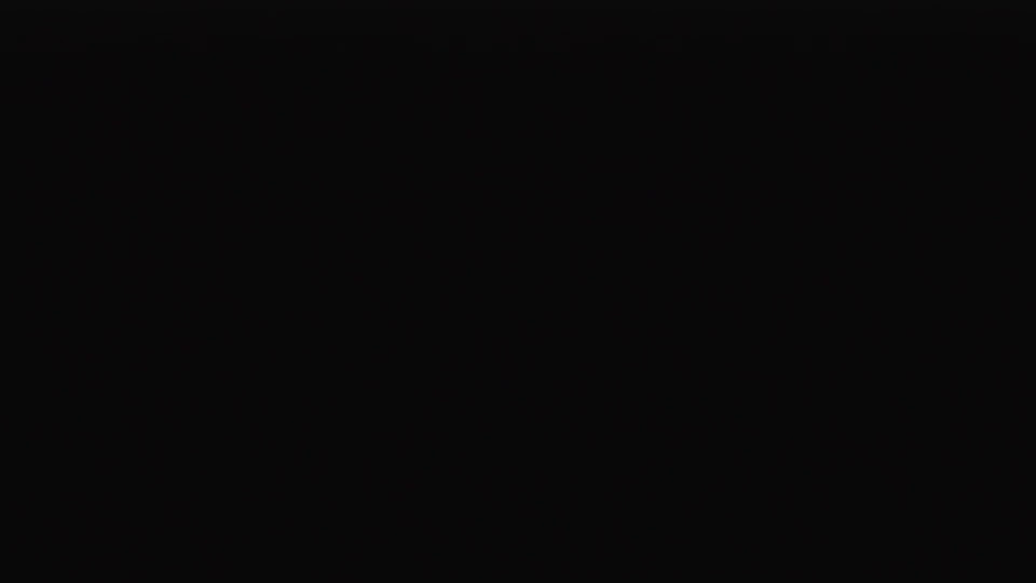
Stop playback and review Dragon Ball Z's Play, Random and Open Series Folder options before closing them
key(x)
key(c)
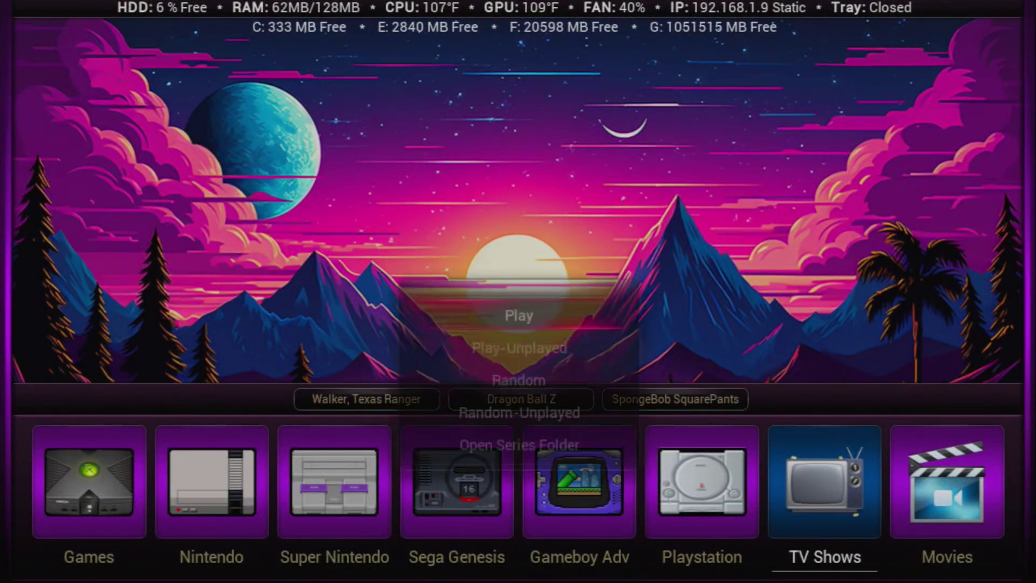
key(Down)
key(Down)
key(Down)
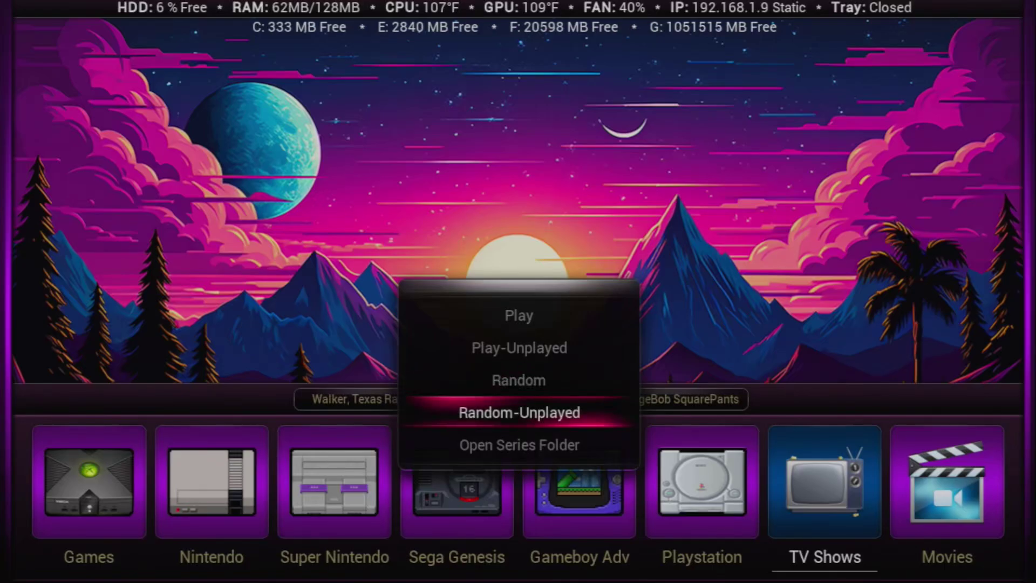
key(Down)
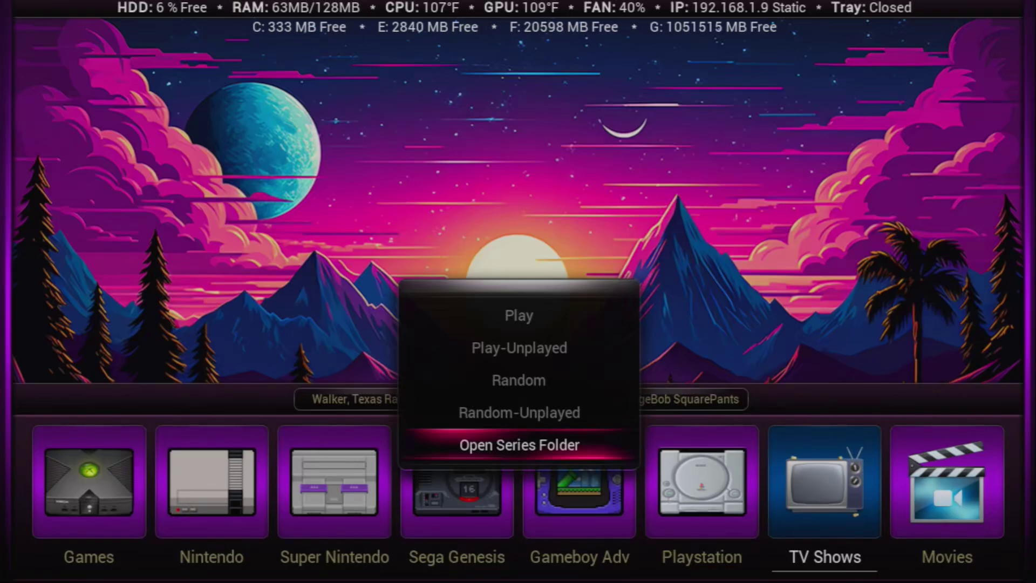
key(Up)
key(Up)
key(Up)
key(Up)
key(Up)
key(Escape)
key(Down)
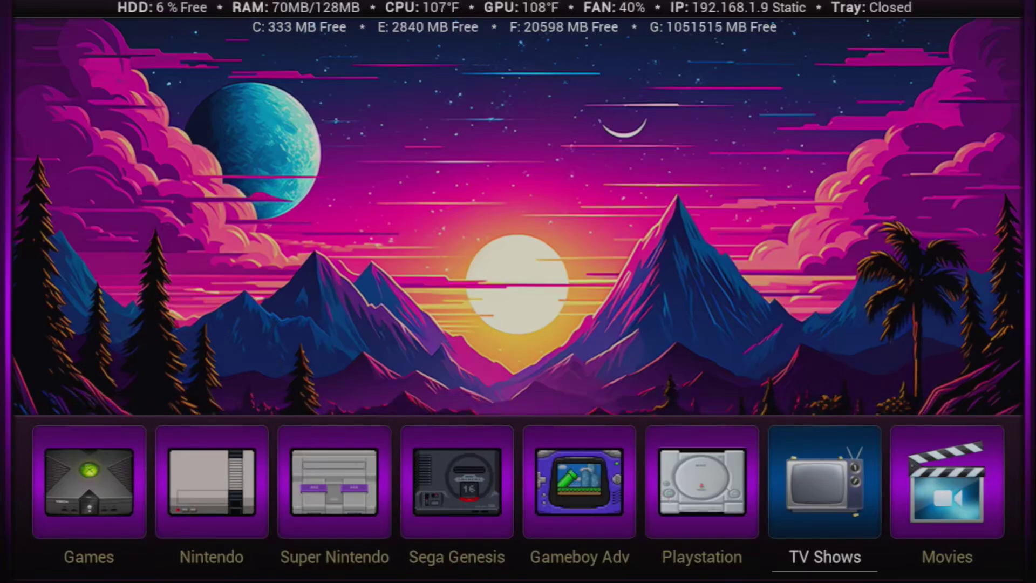